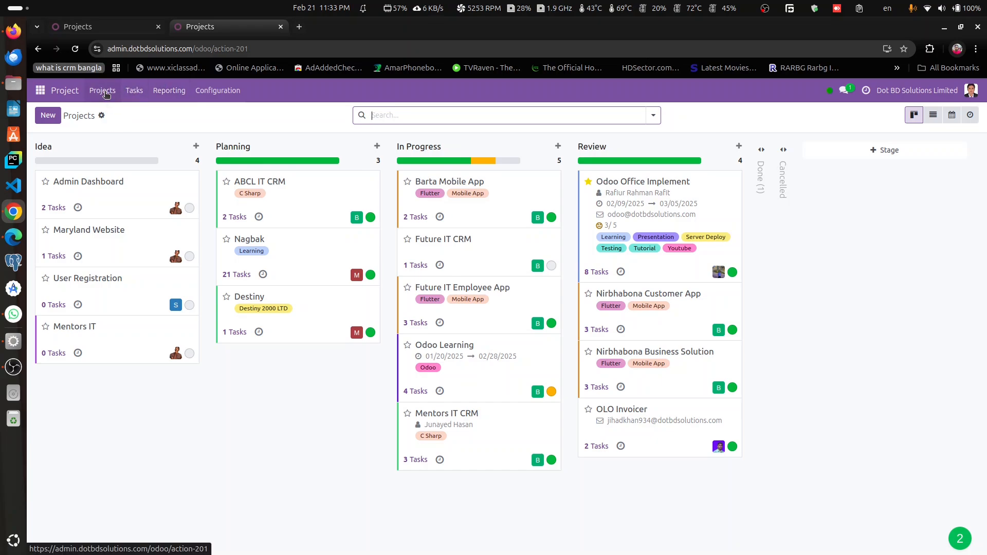
Step: Open the Tasks Analysis report in the Dot BD Solutions Limited database and in the Dot BD Solution testing database
{"action": "left_click", "coordinate": [168, 93]}
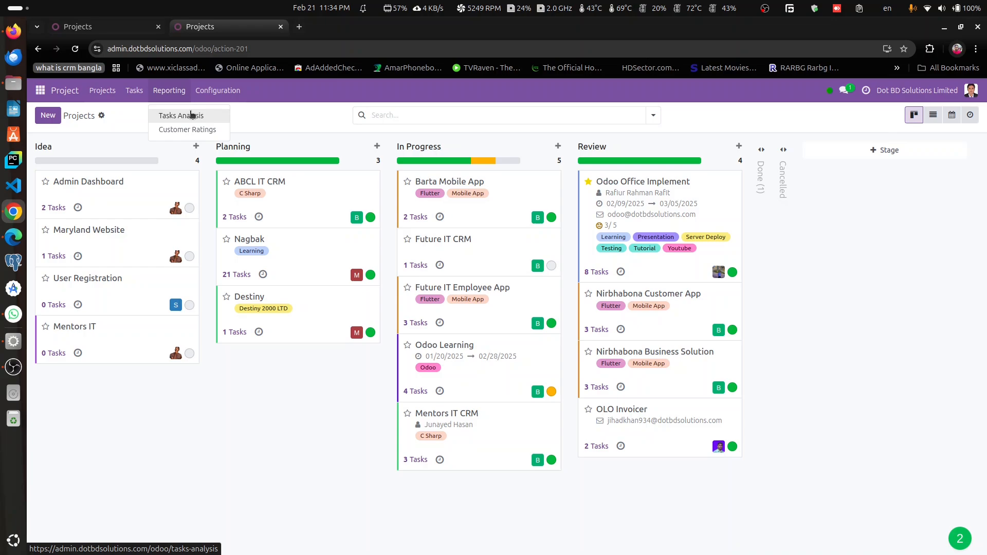
{"action": "left_click", "coordinate": [191, 114]}
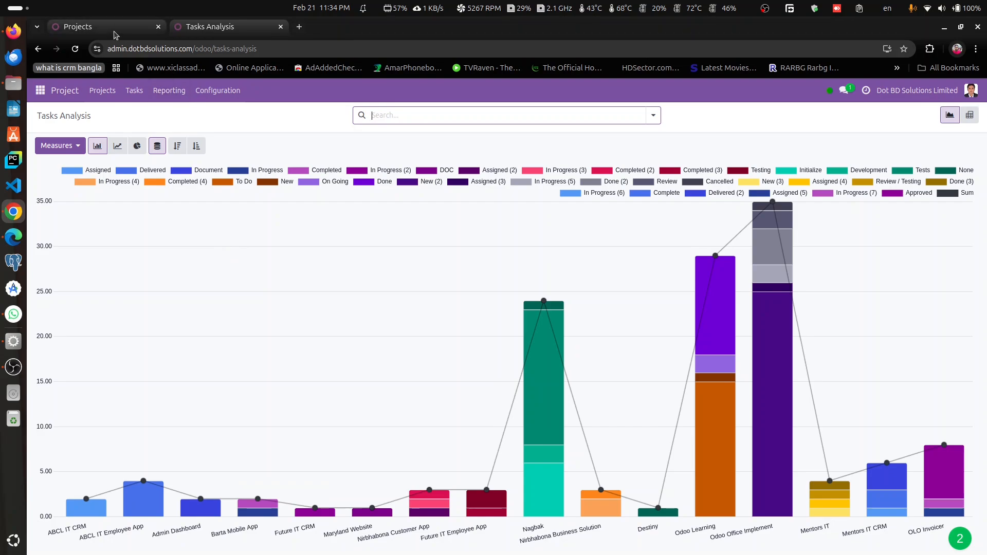
{"action": "mouse_move", "coordinate": [117, 35]}
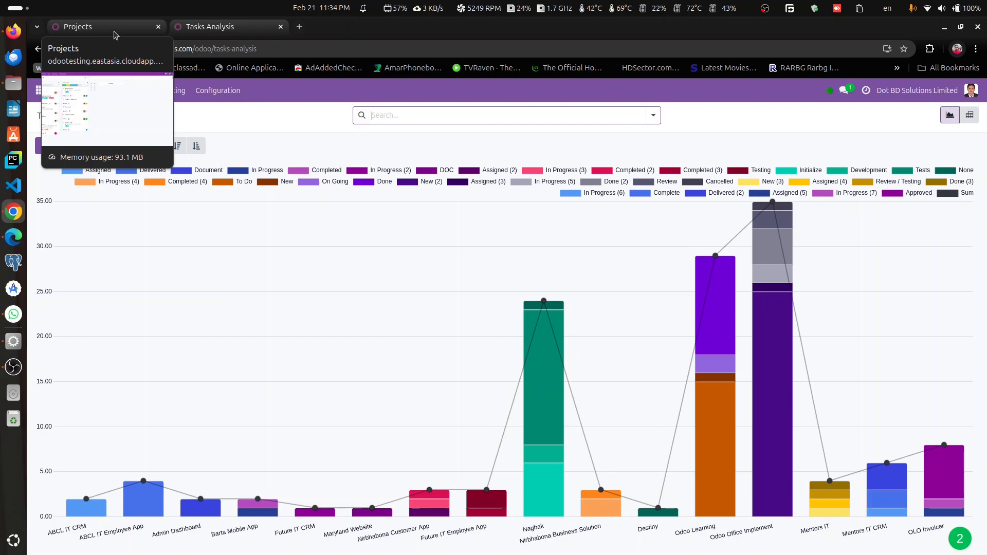
{"action": "left_click", "coordinate": [114, 32]}
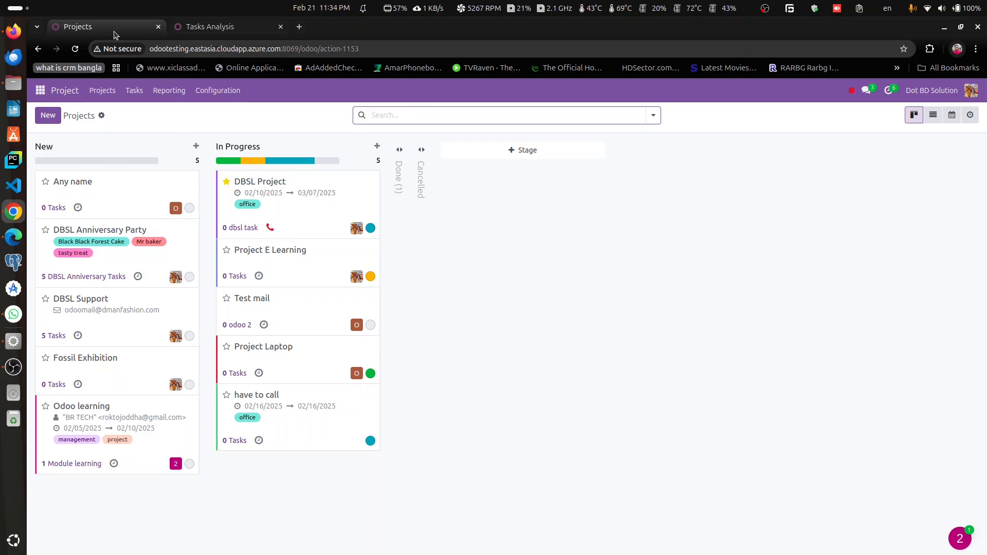
{"action": "left_click", "coordinate": [171, 91]}
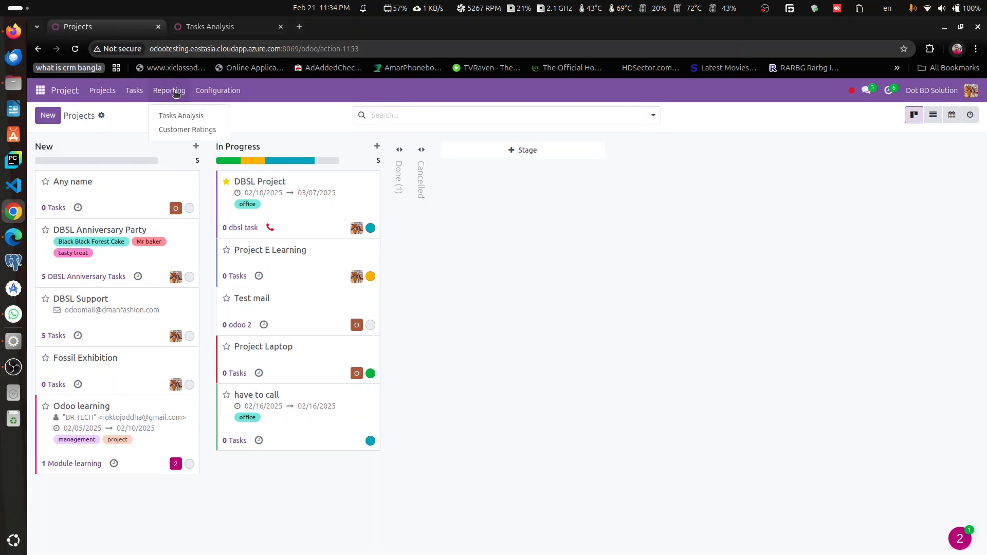
{"action": "left_click", "coordinate": [192, 116]}
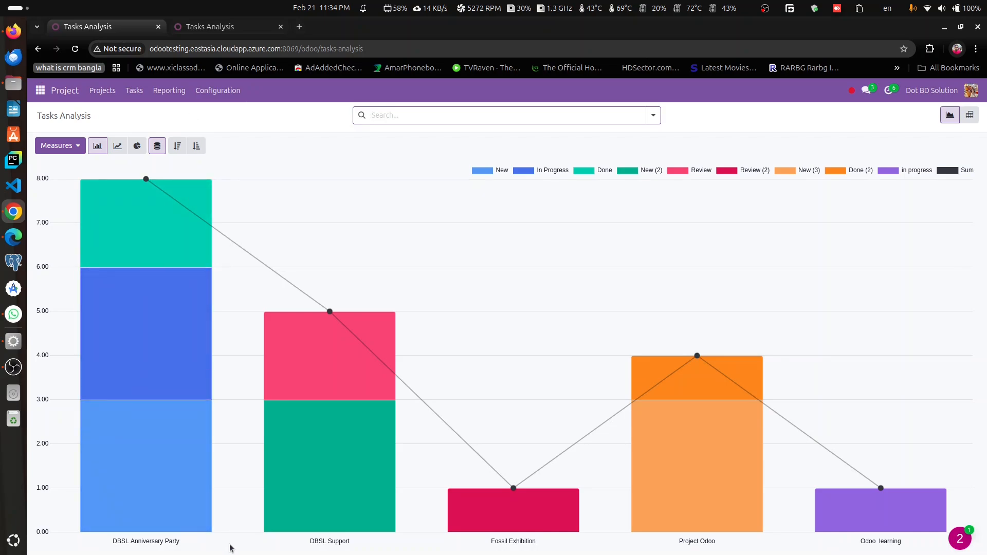
Step: View the testing database's Tasks Analysis as a pie chart and as a line chart
{"action": "mouse_move", "coordinate": [354, 374]}
{"action": "left_click", "coordinate": [137, 146]}
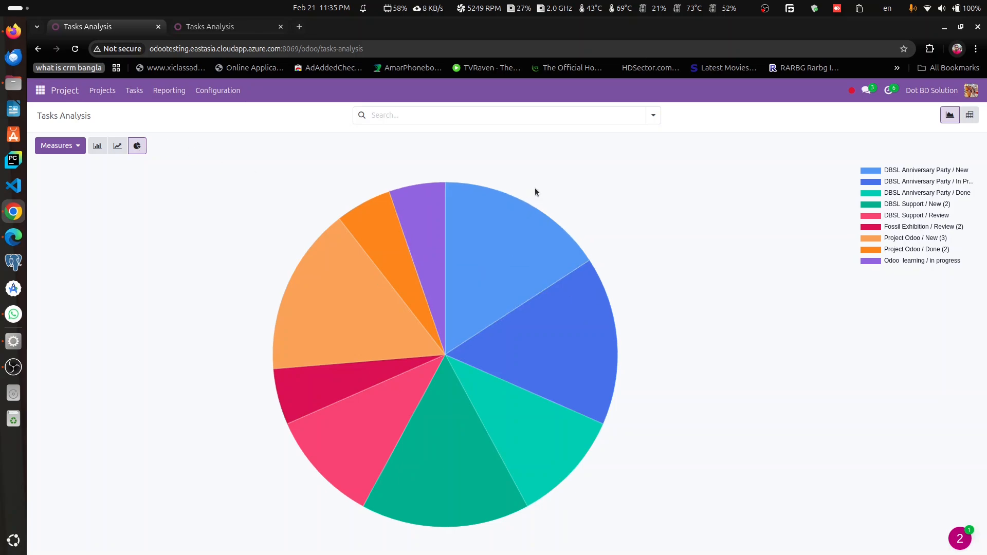
{"action": "mouse_move", "coordinate": [507, 230]}
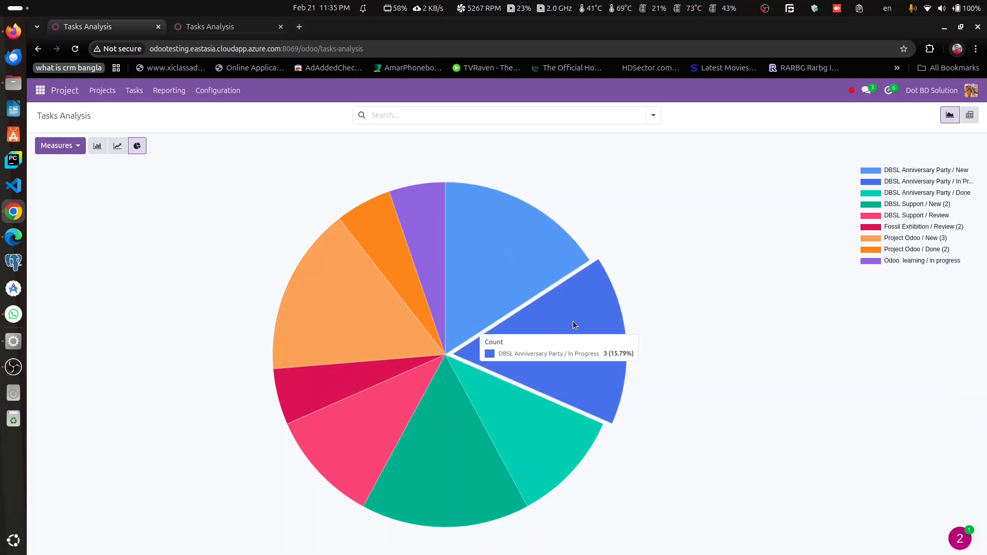
{"action": "left_click", "coordinate": [118, 146]}
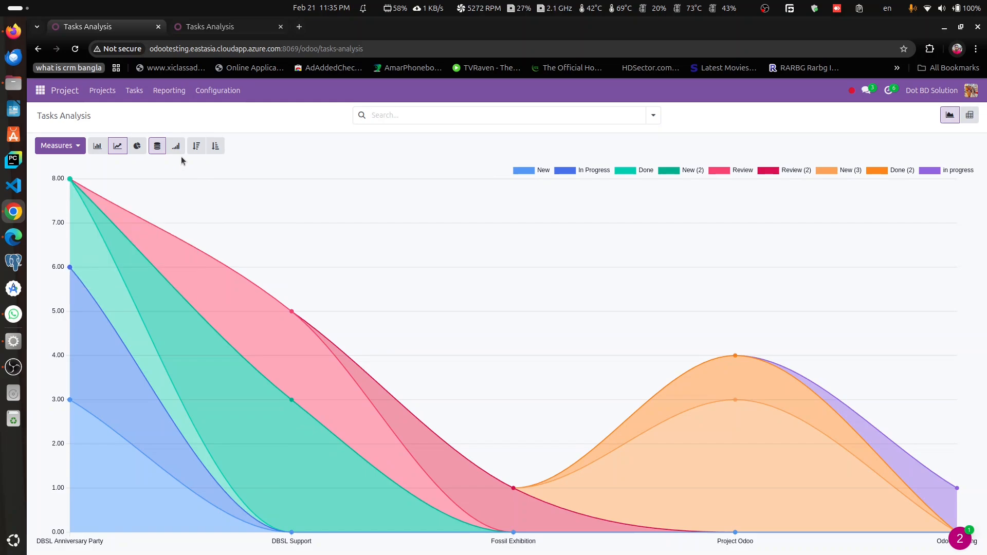
Step: Show the analysis as a pivot table and break down DBSL Anniversary Party and DBSL Support by assignees
{"action": "left_click", "coordinate": [970, 115]}
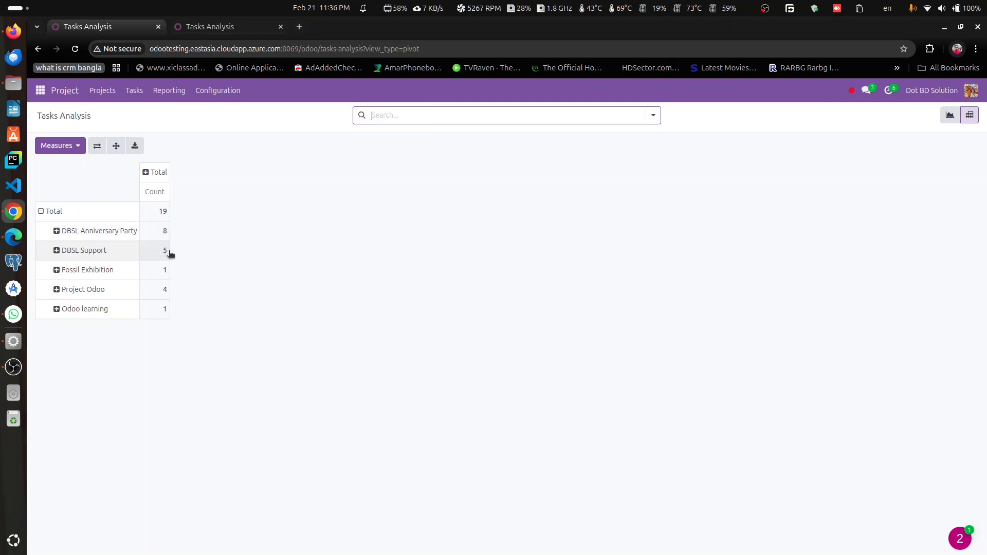
{"action": "left_click", "coordinate": [57, 232]}
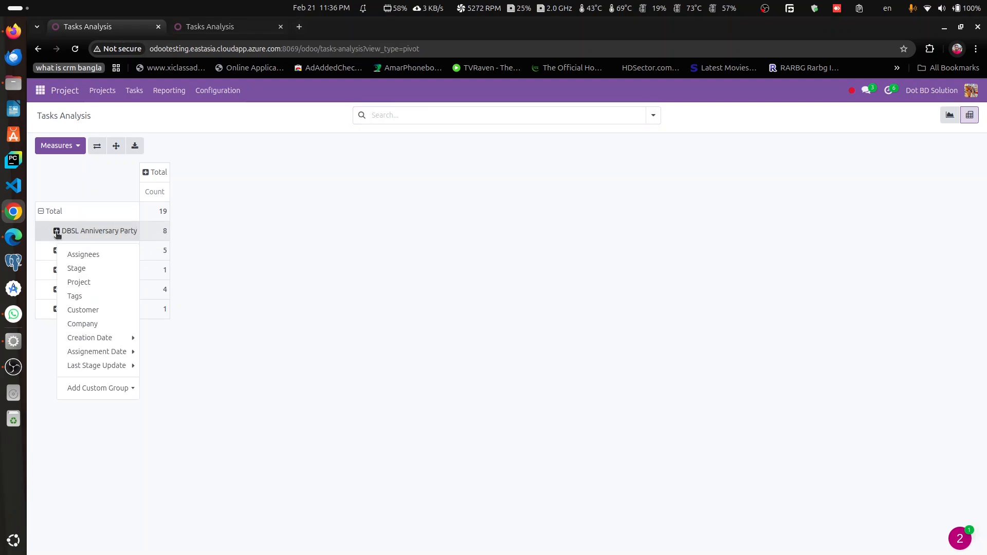
{"action": "left_click", "coordinate": [84, 255]}
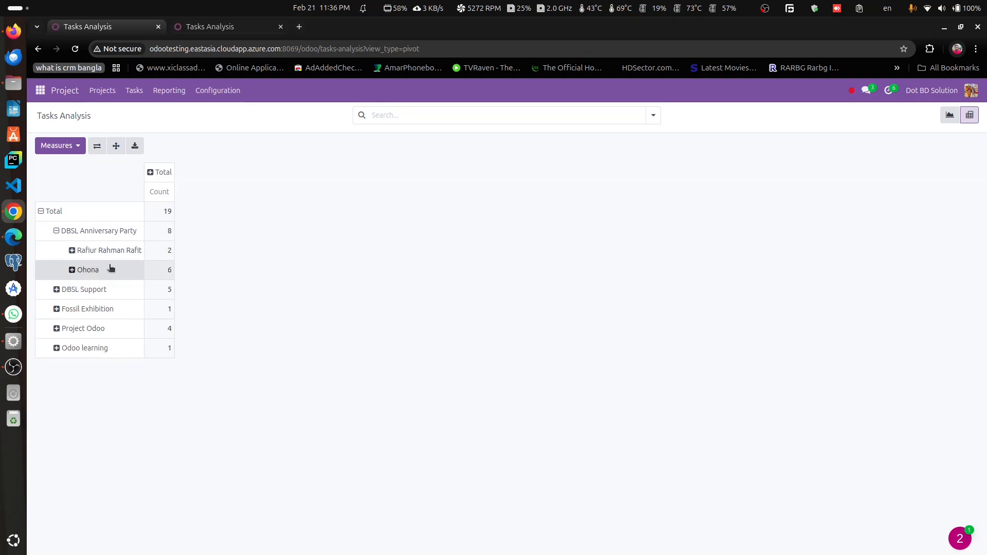
{"action": "left_click", "coordinate": [57, 288]}
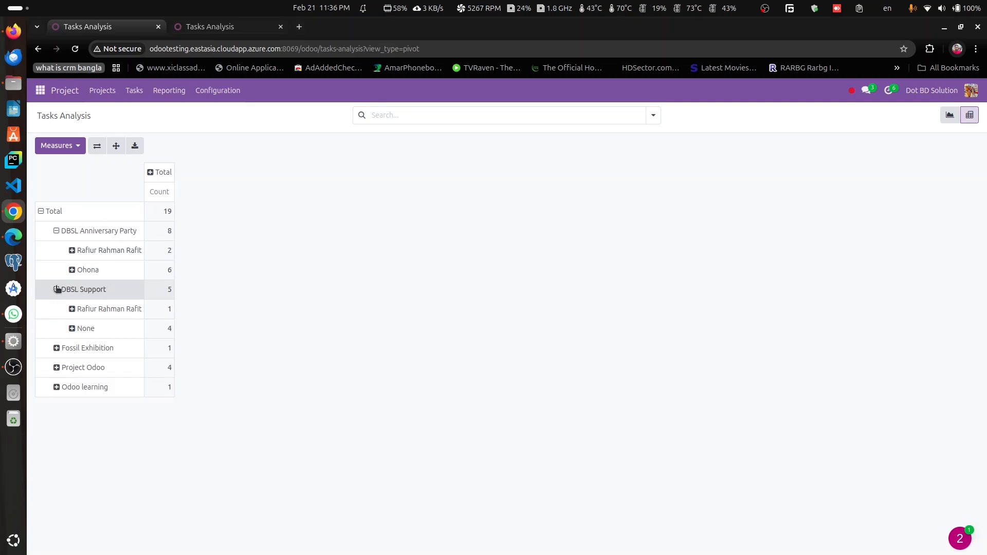
Step: Collapse the project breakdowns, expand DBSL Anniversary Party by tags to view its tasks, and collapse it again
{"action": "left_click", "coordinate": [57, 231]}
{"action": "left_click", "coordinate": [57, 231]}
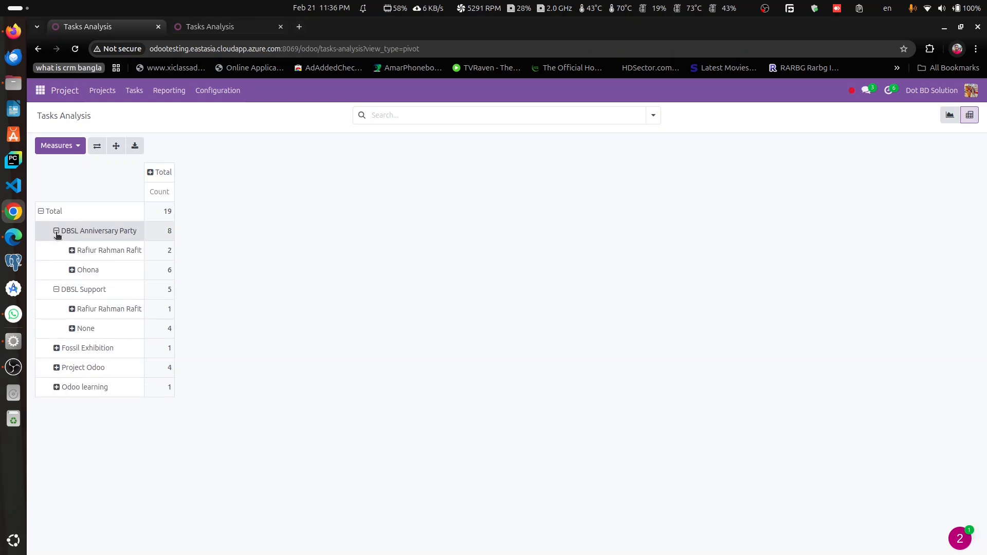
{"action": "left_click", "coordinate": [56, 231]}
{"action": "left_click", "coordinate": [58, 250]}
{"action": "left_click", "coordinate": [86, 233]}
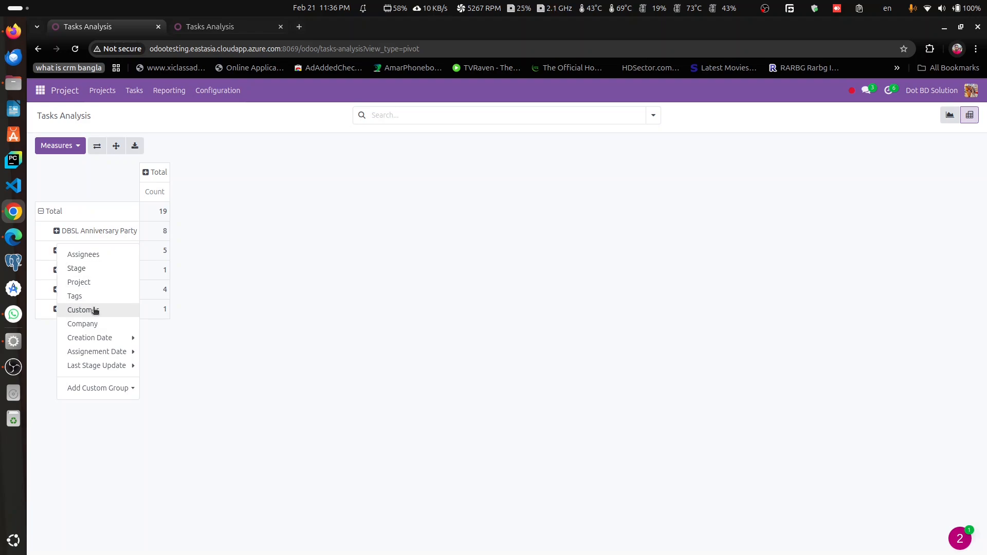
{"action": "left_click", "coordinate": [87, 298]}
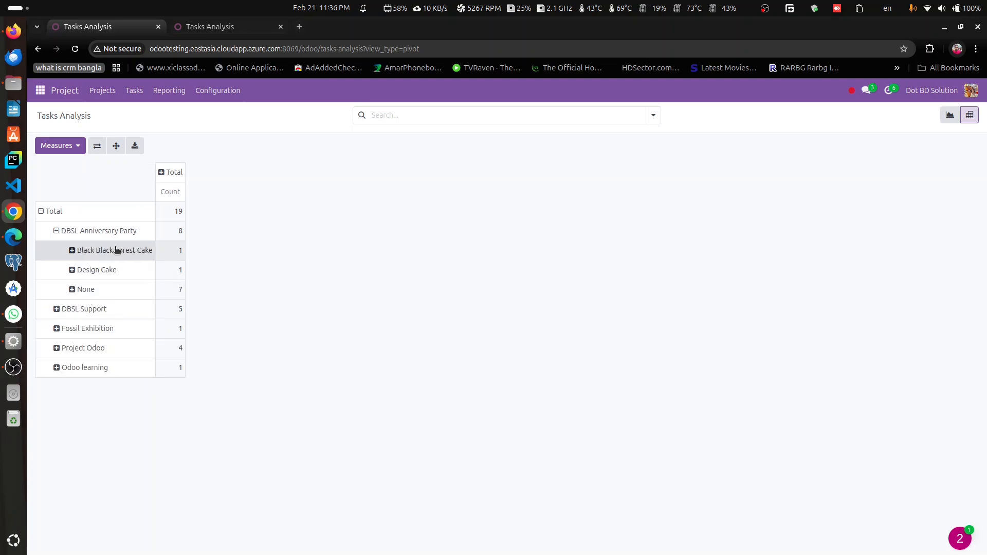
{"action": "left_click", "coordinate": [59, 231]}
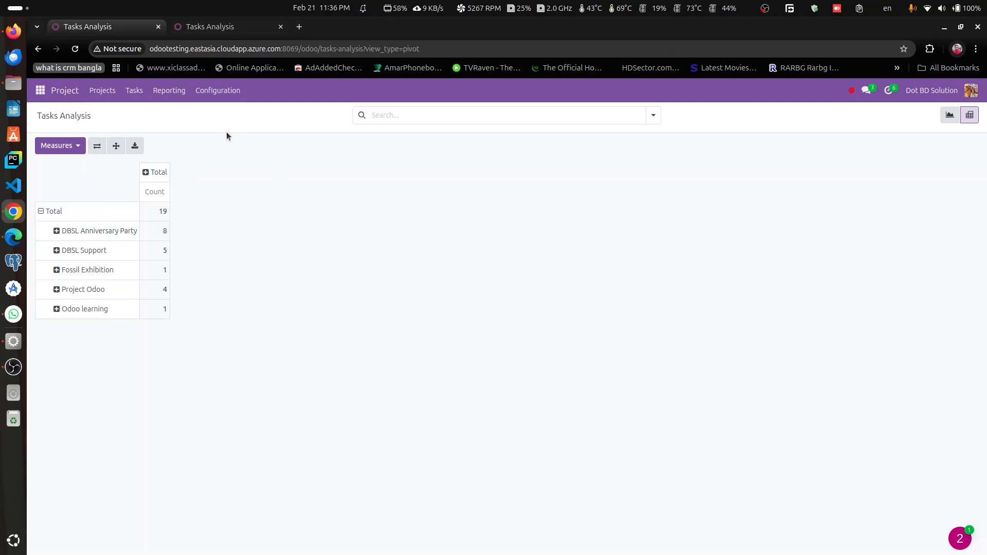
Step: Return to the graph, group the tasks by assignees and stage, and display them as a pie chart
{"action": "key", "text": "alt+Left"}
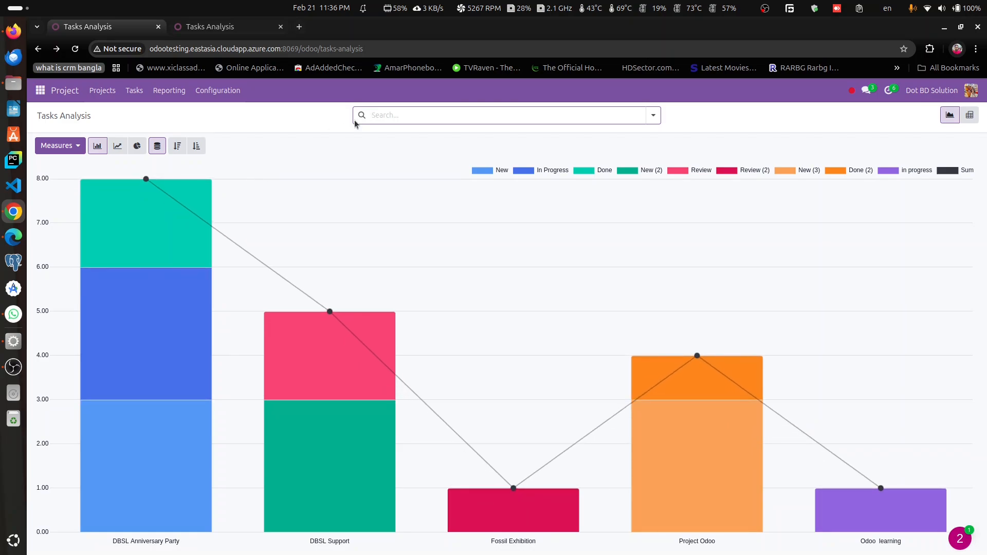
{"action": "left_click", "coordinate": [440, 115]}
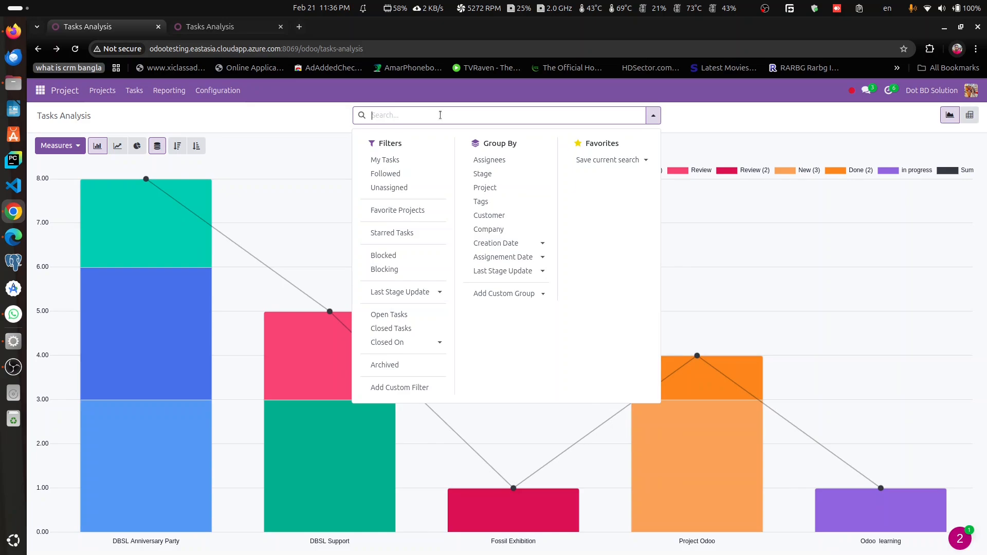
{"action": "left_click", "coordinate": [495, 160]}
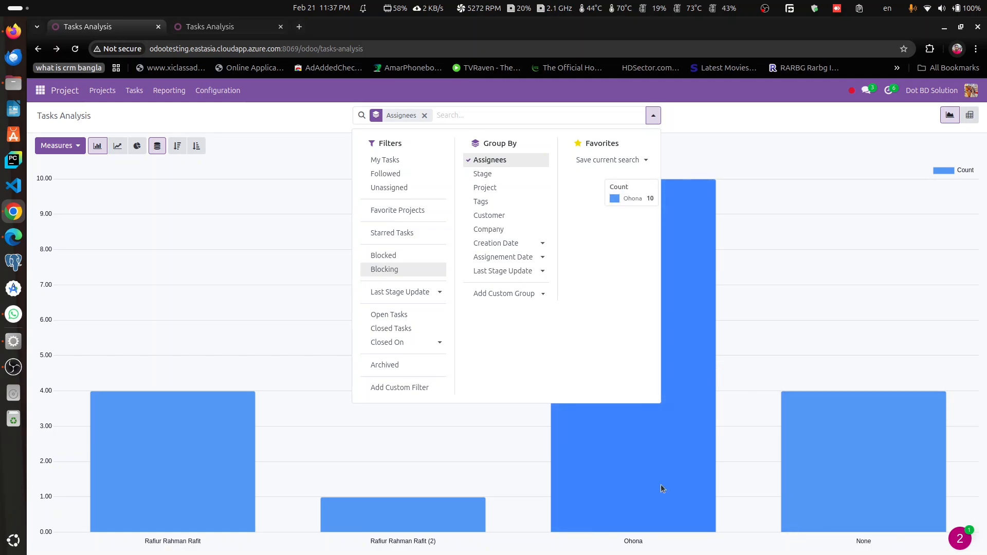
{"action": "left_click", "coordinate": [501, 176]}
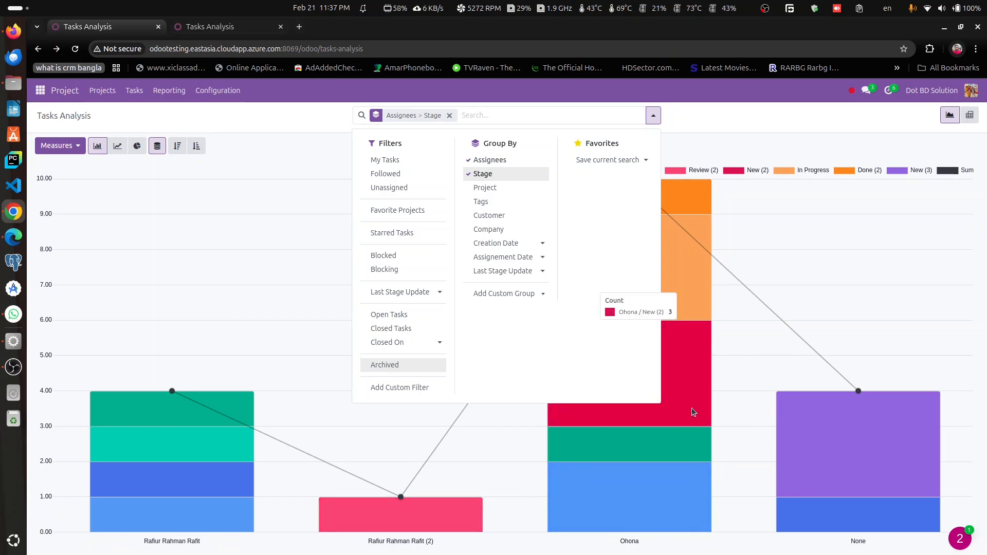
{"action": "left_click", "coordinate": [137, 146]}
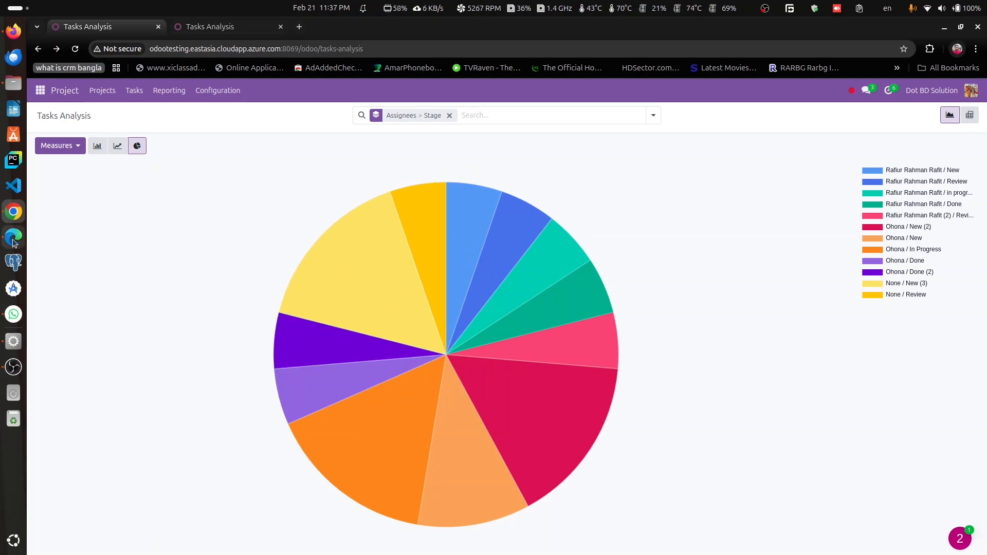
Step: In the Dot BD Solutions Limited database, show Tasks Analysis as a pie chart grouped by assignees and stage
{"action": "left_click", "coordinate": [196, 32]}
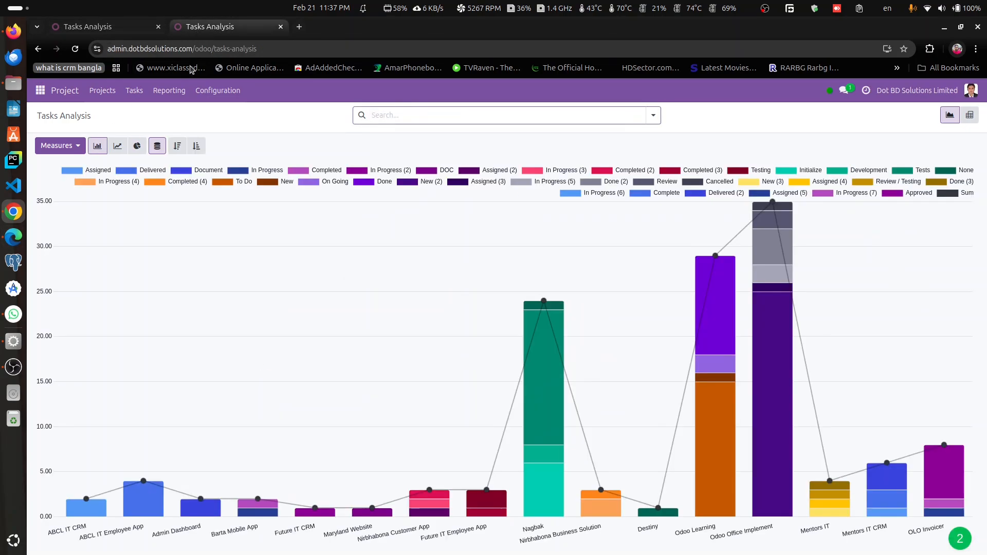
{"action": "left_click", "coordinate": [137, 146]}
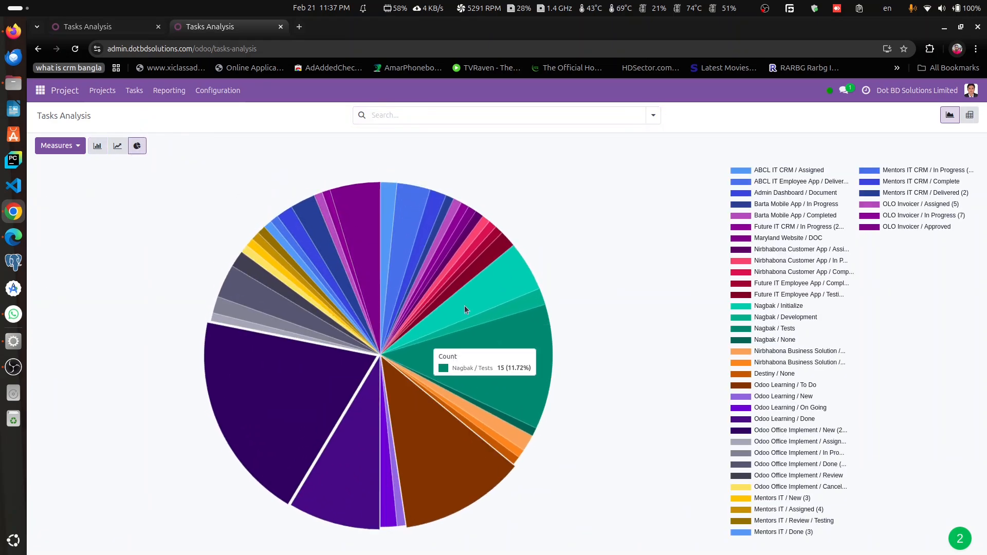
{"action": "left_click", "coordinate": [407, 111]}
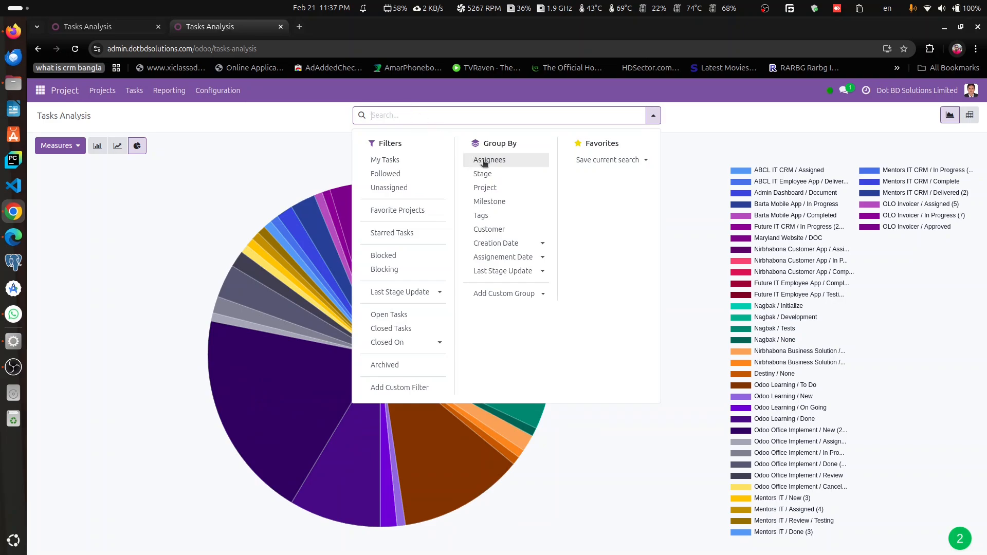
{"action": "left_click", "coordinate": [488, 160]}
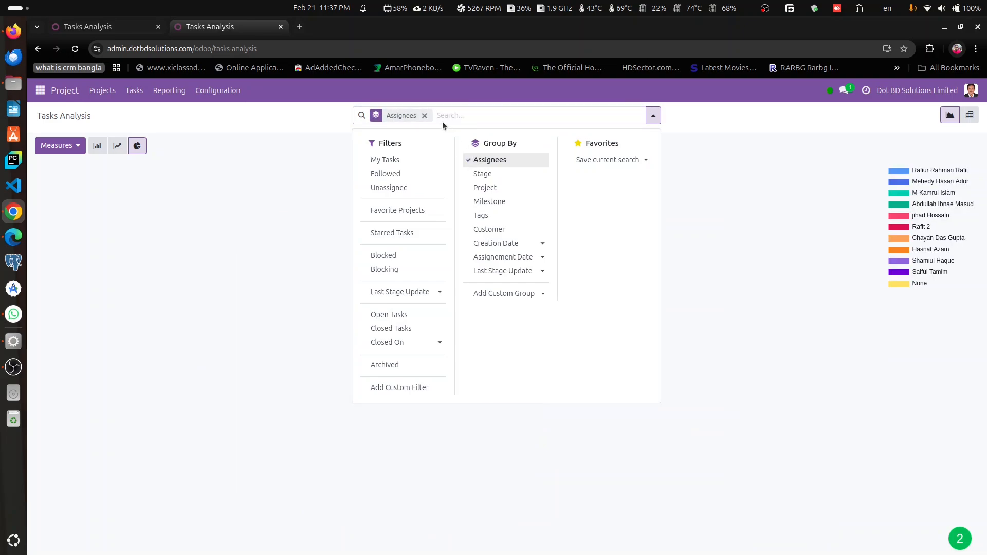
{"action": "left_click", "coordinate": [481, 175]}
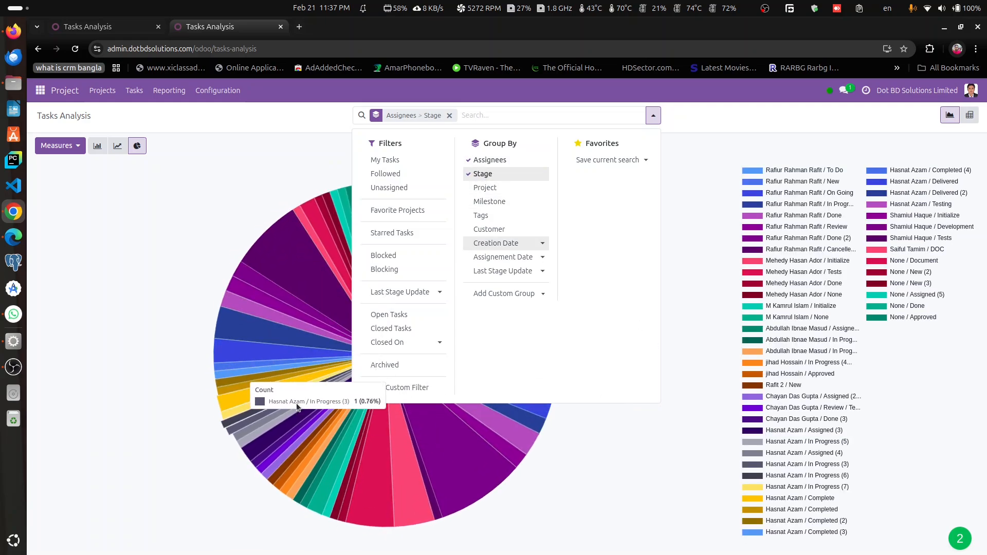
Step: Remove the Stage grouping and examine each assignee's share of tasks in the pie chart
{"action": "left_click", "coordinate": [503, 176]}
{"action": "left_click", "coordinate": [718, 193]}
{"action": "mouse_move", "coordinate": [504, 236]}
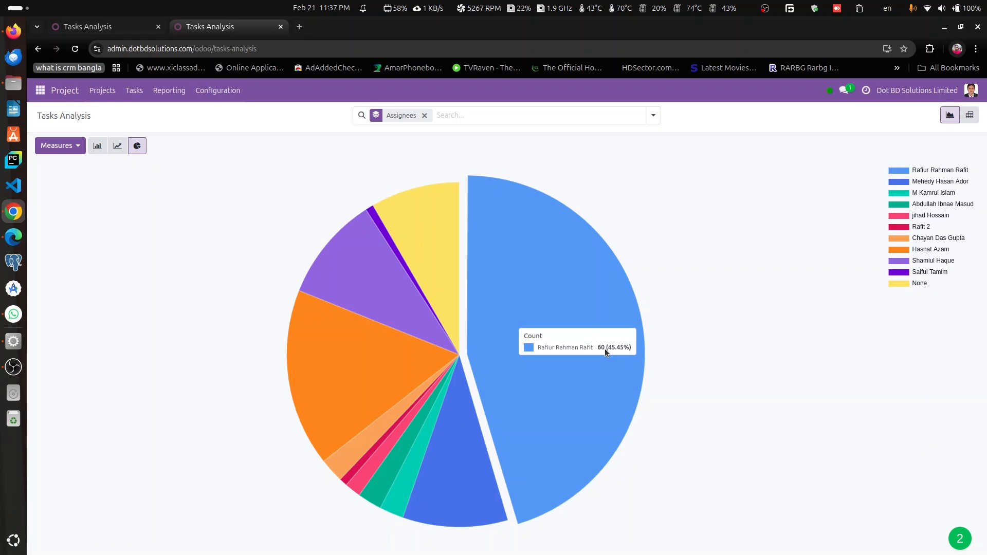
{"action": "mouse_move", "coordinate": [461, 424]}
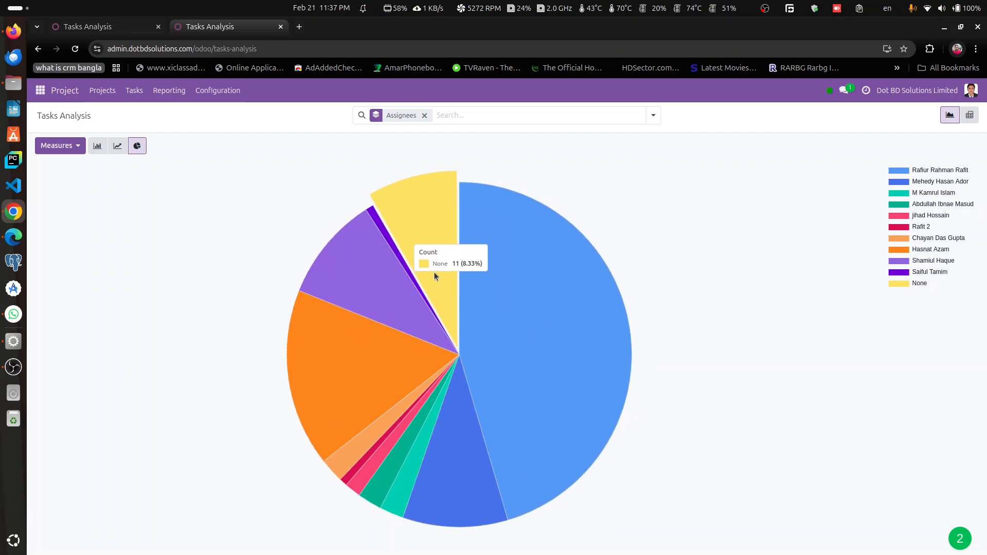
{"action": "mouse_move", "coordinate": [354, 335]}
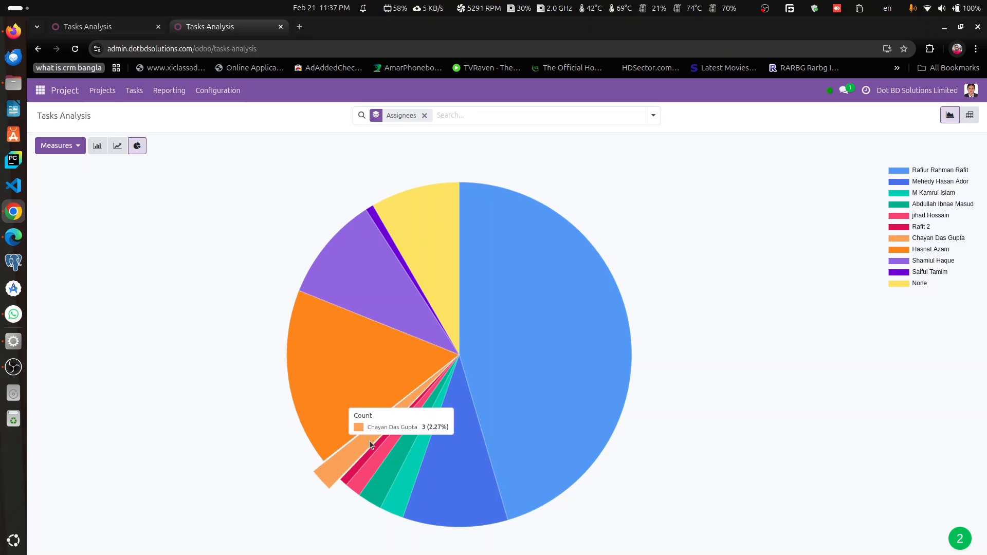
Step: Show the analysis as a pivot table, clear the Assignees grouping, and display the available measures
{"action": "left_click", "coordinate": [970, 115]}
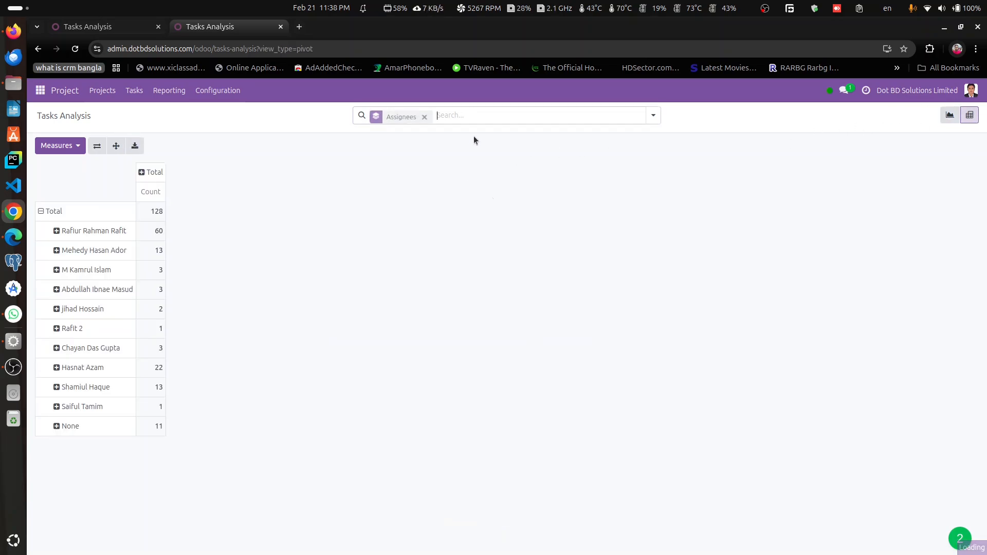
{"action": "left_click", "coordinate": [424, 117]}
{"action": "left_click", "coordinate": [58, 150]}
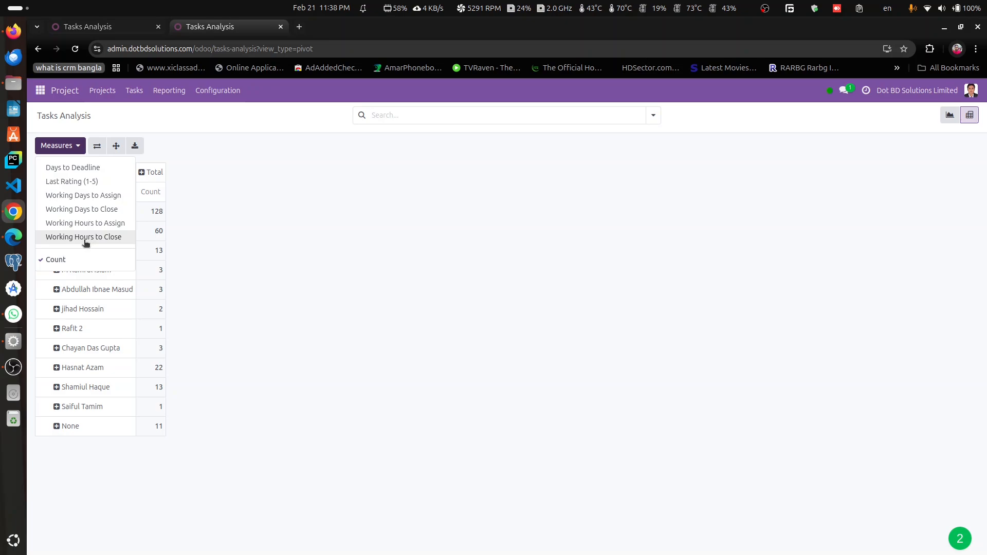
Step: Switch to Microsoft Edge, open the Maryland Homes Ltd. Tasks Analysis as a pivot table, and review its measures
{"action": "left_click", "coordinate": [13, 236]}
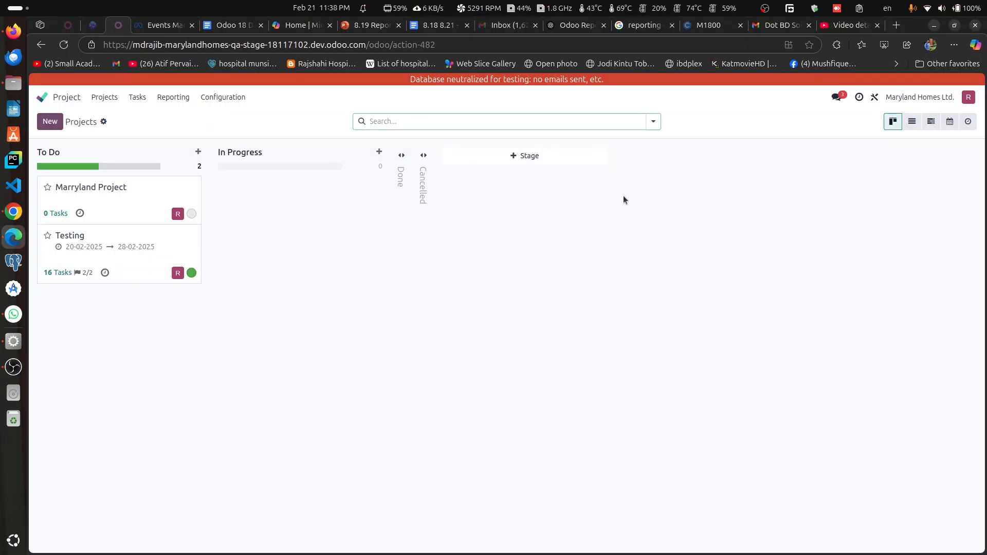
{"action": "left_click", "coordinate": [159, 99]}
{"action": "left_click", "coordinate": [189, 117]}
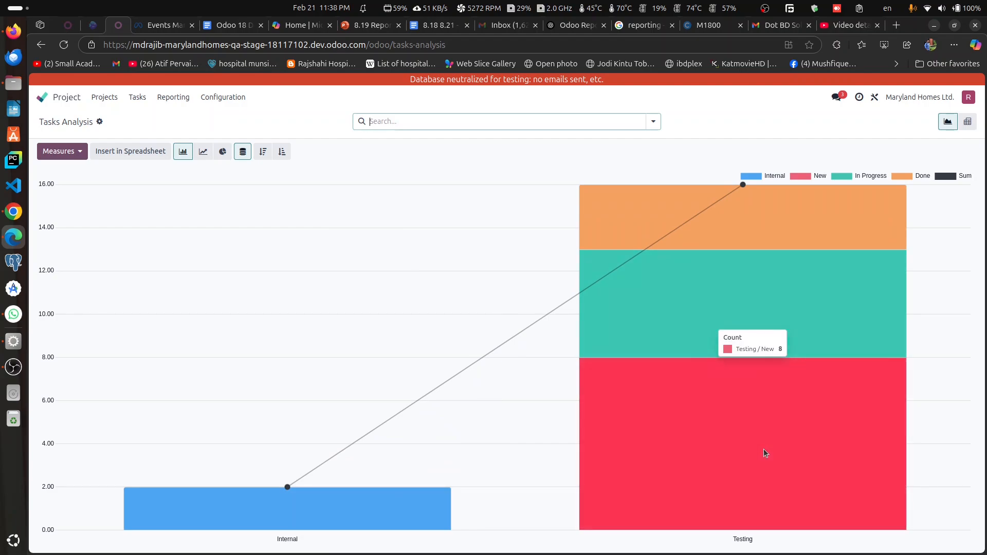
{"action": "left_click", "coordinate": [971, 125]}
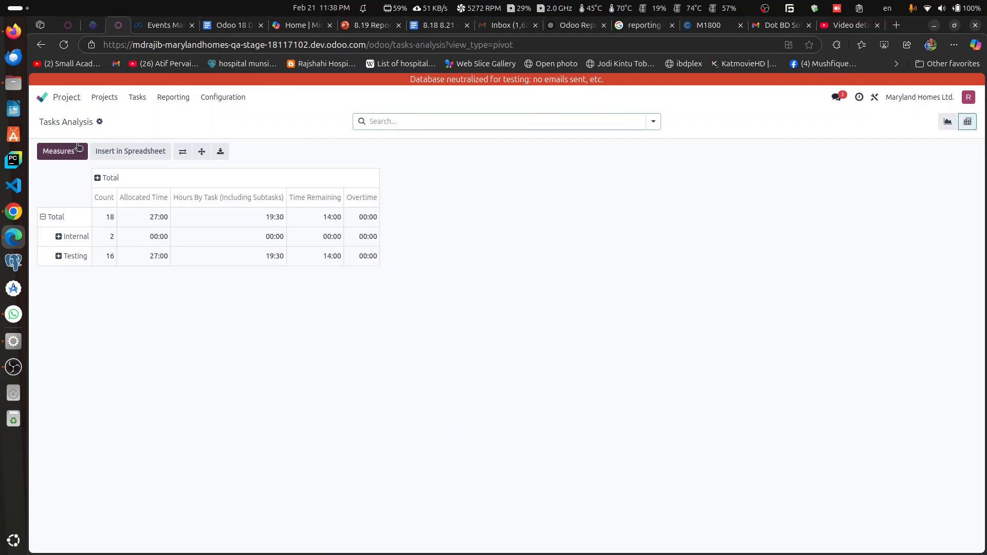
{"action": "left_click", "coordinate": [78, 151]}
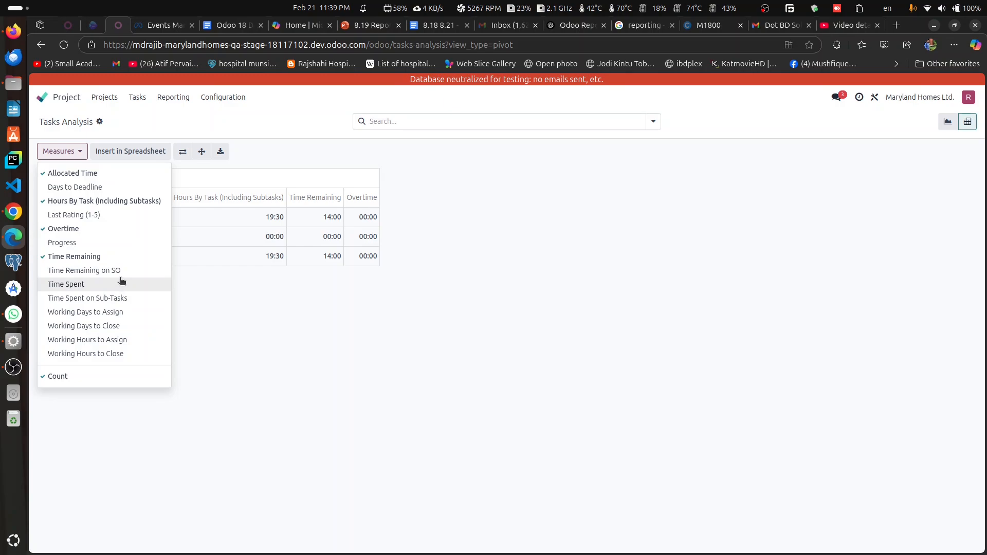
{"action": "left_click", "coordinate": [268, 432]}
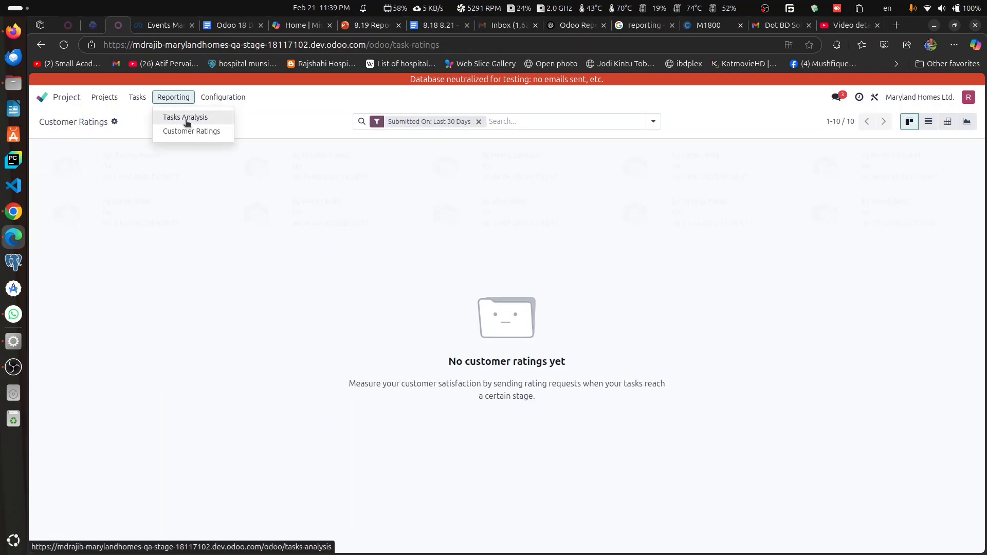
Step: Go from Customer Ratings back to Tasks Analysis and show the projects overview as a Gantt chart
{"action": "left_click", "coordinate": [186, 120]}
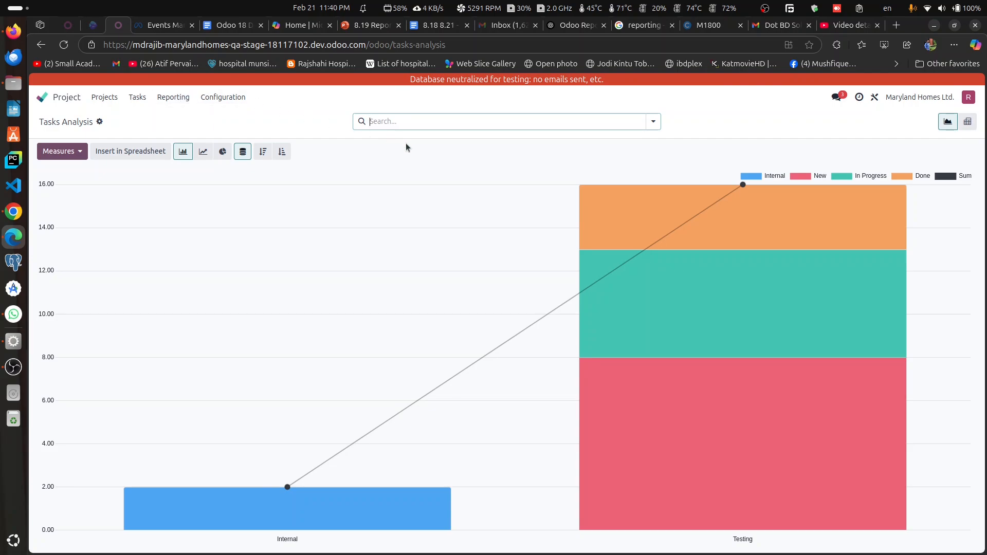
{"action": "left_click", "coordinate": [109, 97]}
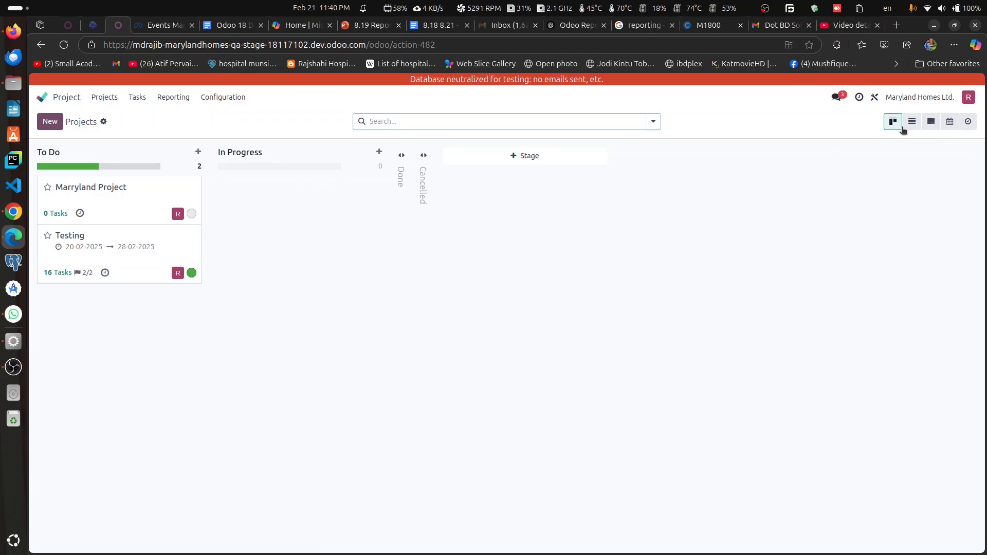
{"action": "left_click", "coordinate": [931, 122]}
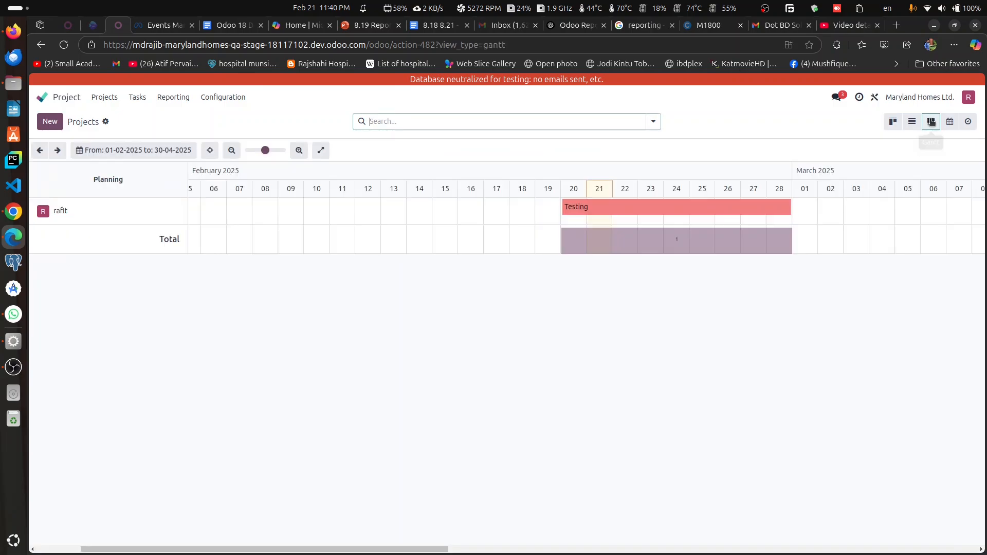